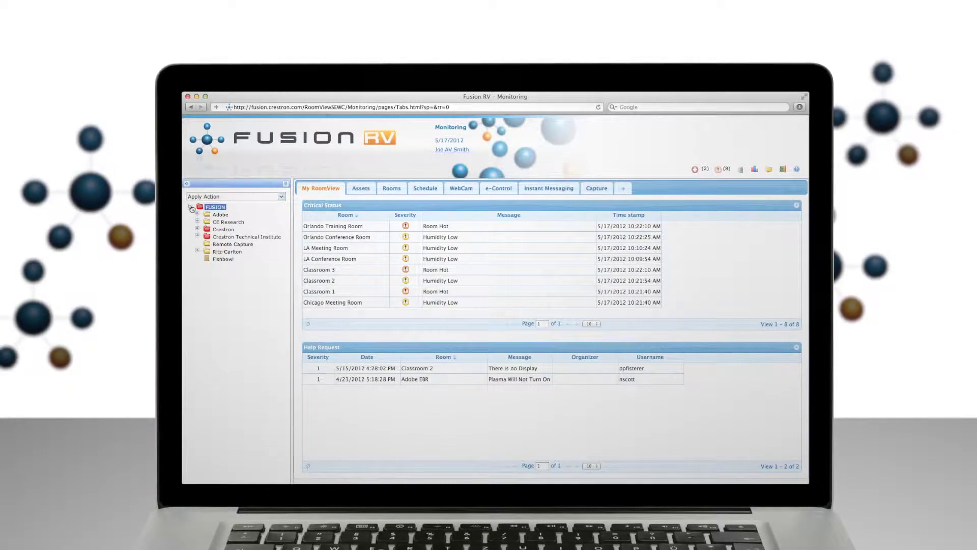
- Show the Rooms status grid with each room's online, display, mic, power and volume status
{"action": "left_click", "coordinate": [391, 188]}
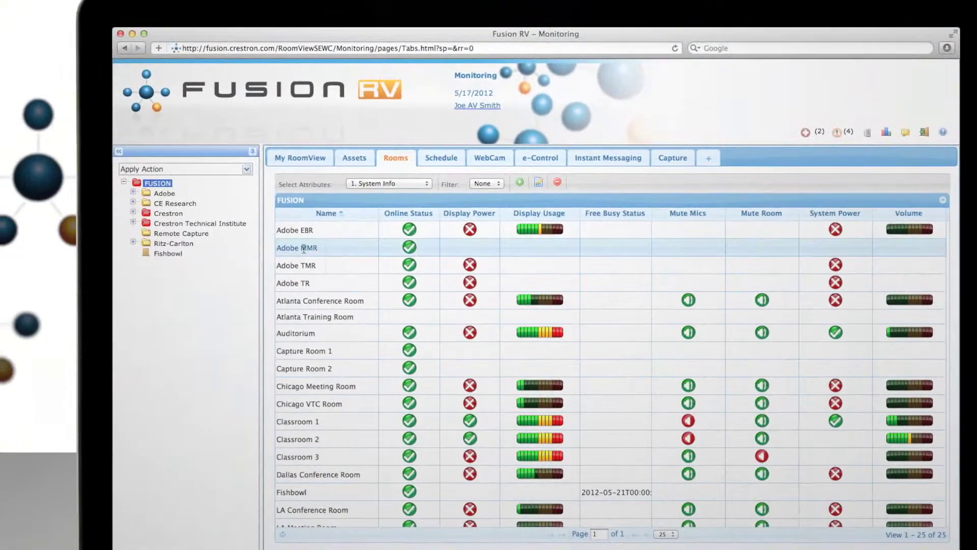
- Open Adobe MMR's details and use its e-Control panel to pick PC and the fullscreen layout
{"action": "double_click", "coordinate": [303, 249]}
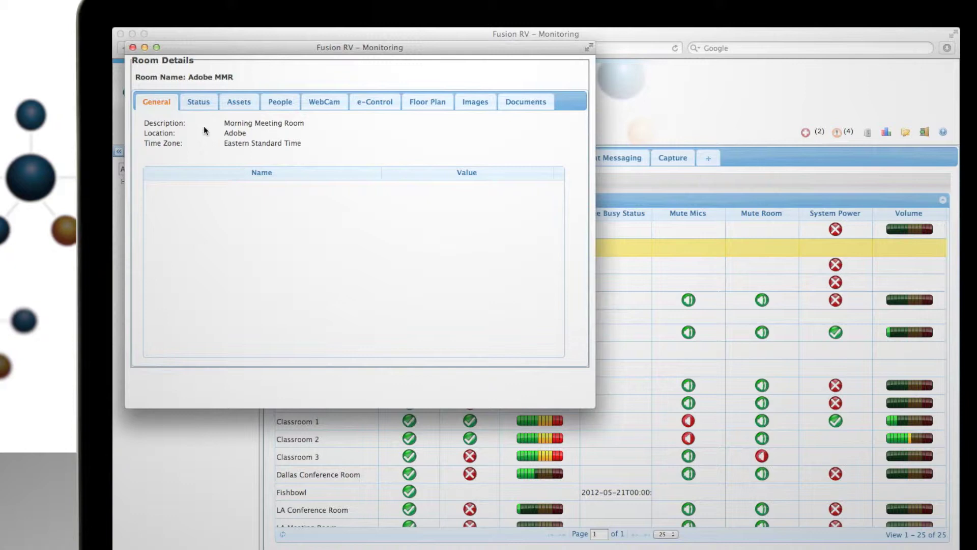
{"action": "left_click", "coordinate": [373, 102]}
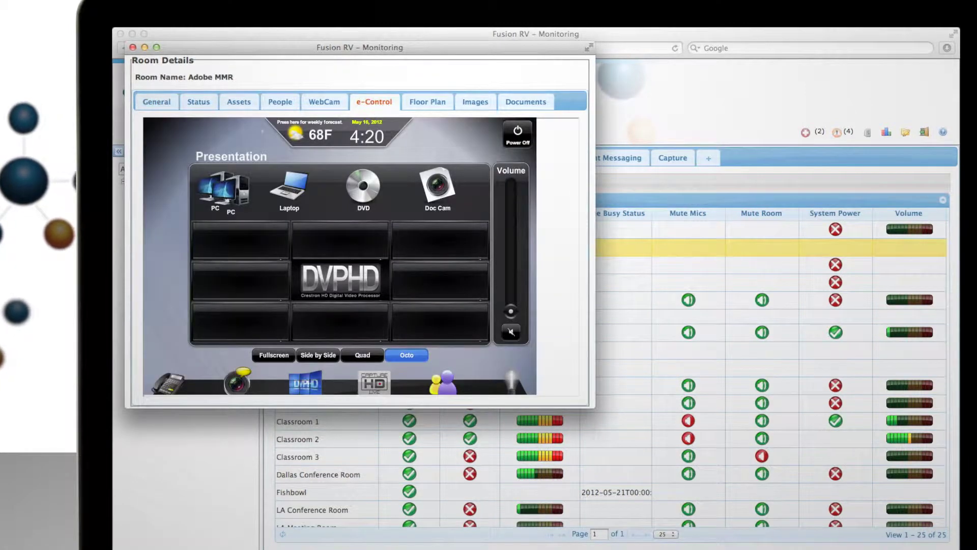
{"action": "left_click", "coordinate": [224, 231]}
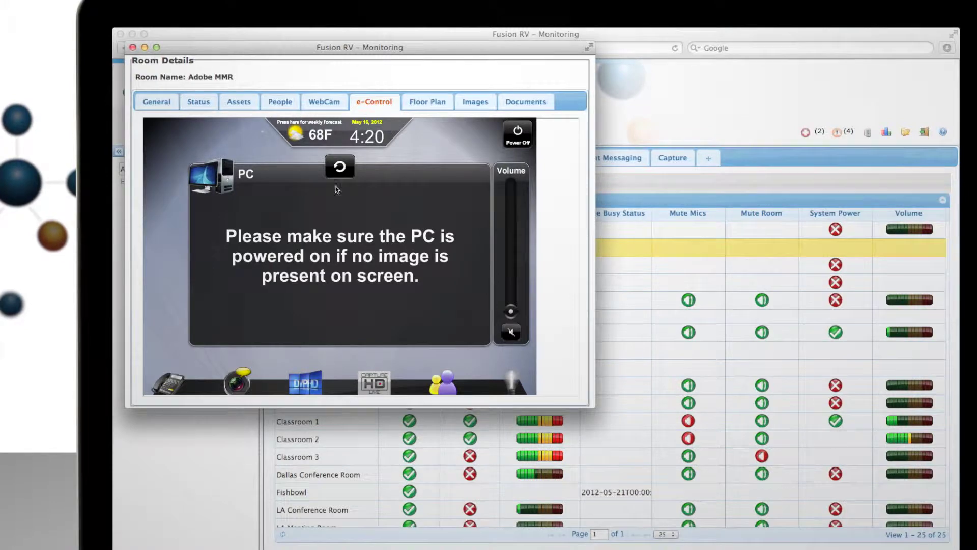
{"action": "left_click", "coordinate": [339, 167]}
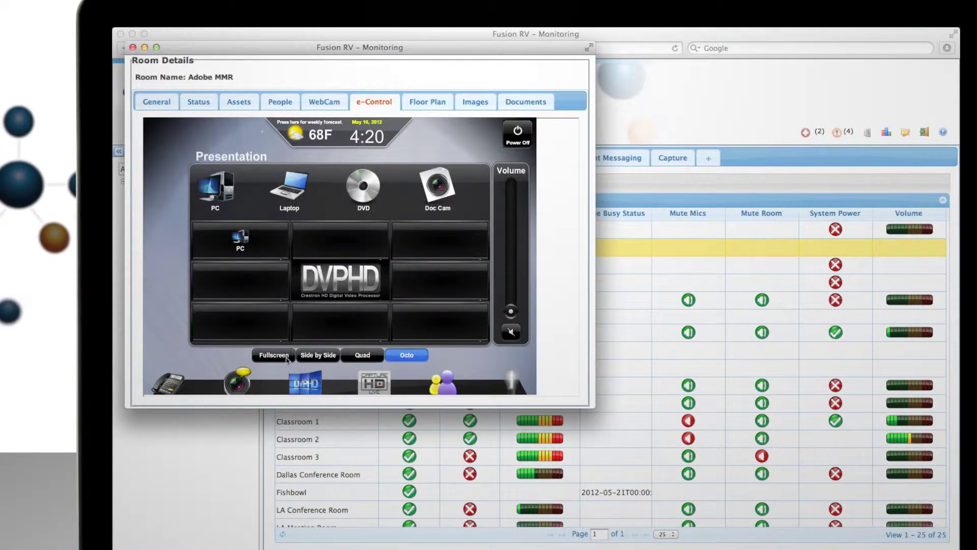
{"action": "left_click", "coordinate": [284, 357]}
- Browse Adobe MMR's floor plan, room photo and attached documents
{"action": "left_click", "coordinate": [422, 107]}
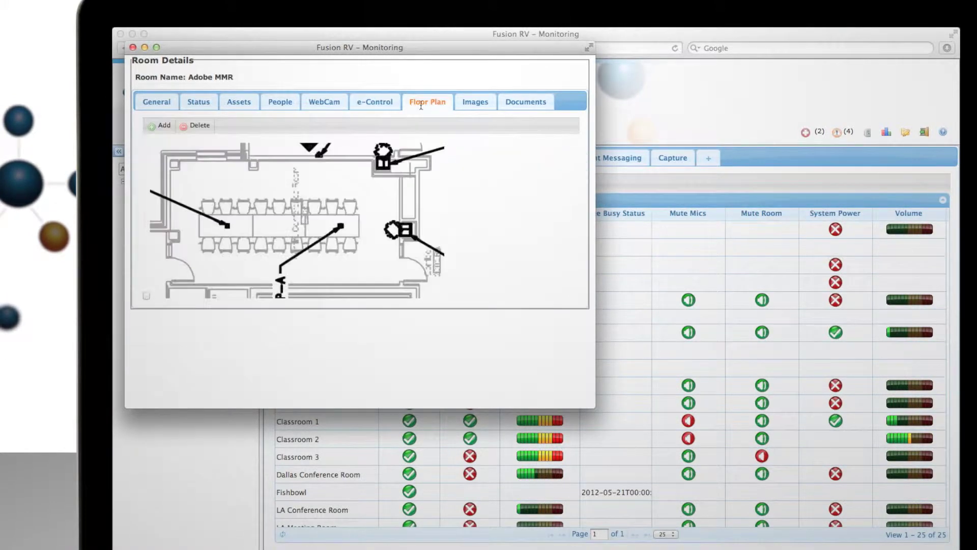
{"action": "left_click", "coordinate": [477, 106]}
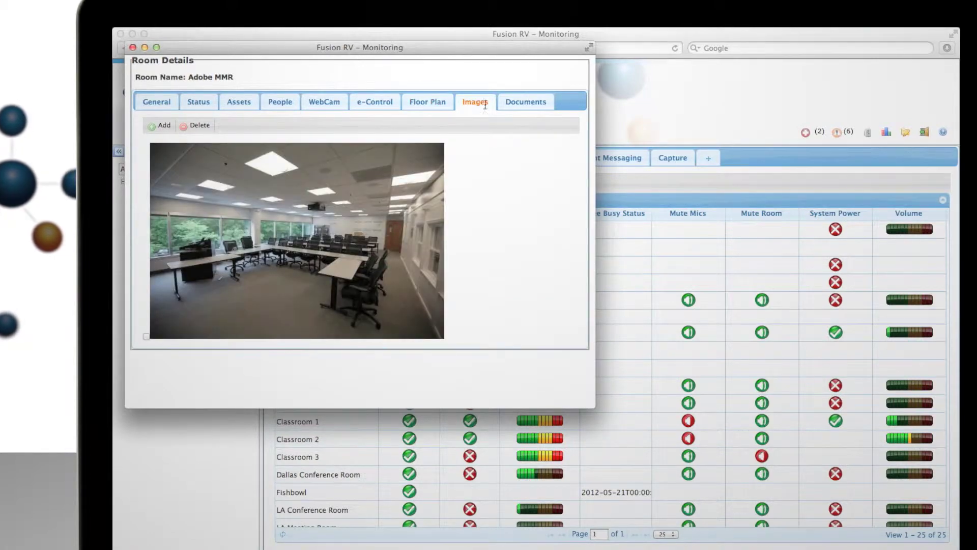
{"action": "left_click", "coordinate": [515, 108]}
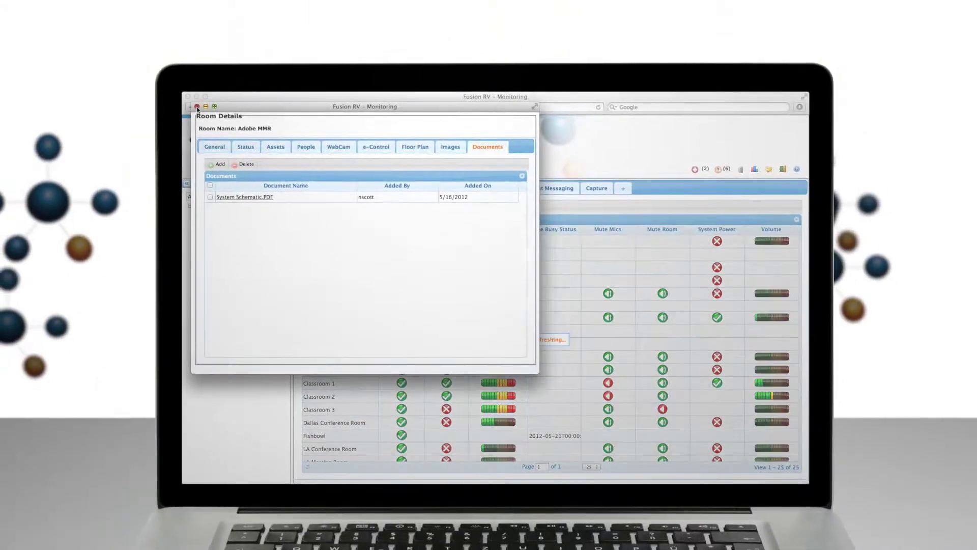
- Reply to the Adobe EBR plasma help request with the predefined take-control answer
{"action": "left_click", "coordinate": [197, 107]}
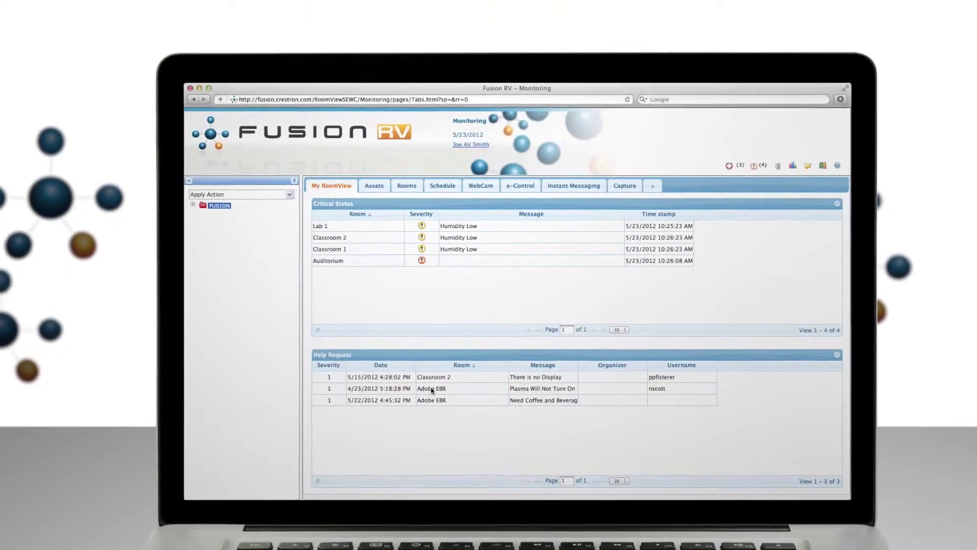
{"action": "double_click", "coordinate": [431, 389]}
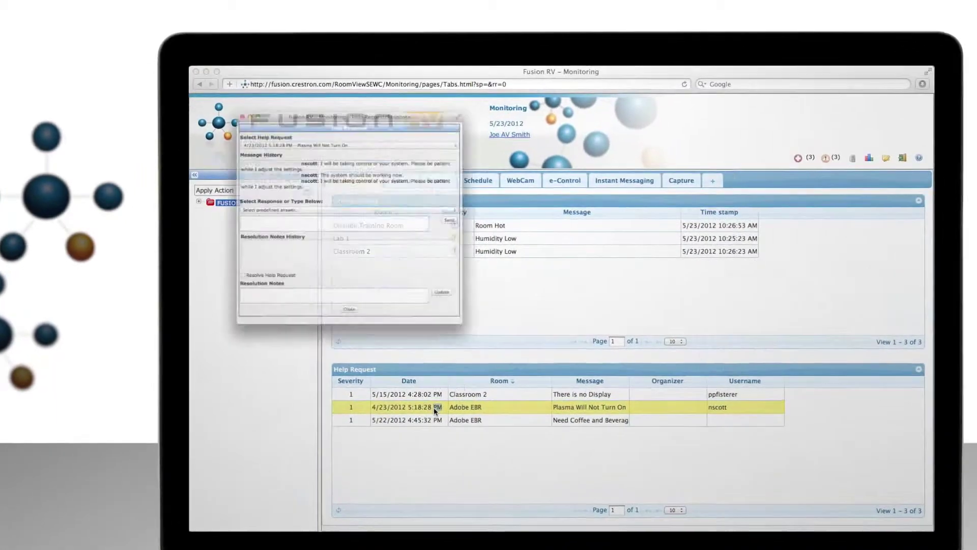
{"action": "left_click", "coordinate": [429, 204]}
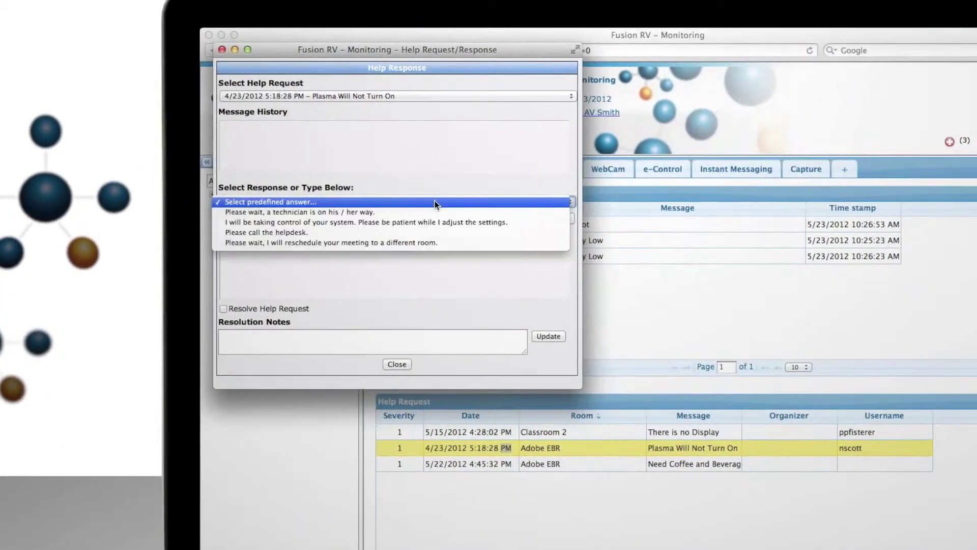
{"action": "left_click", "coordinate": [436, 224]}
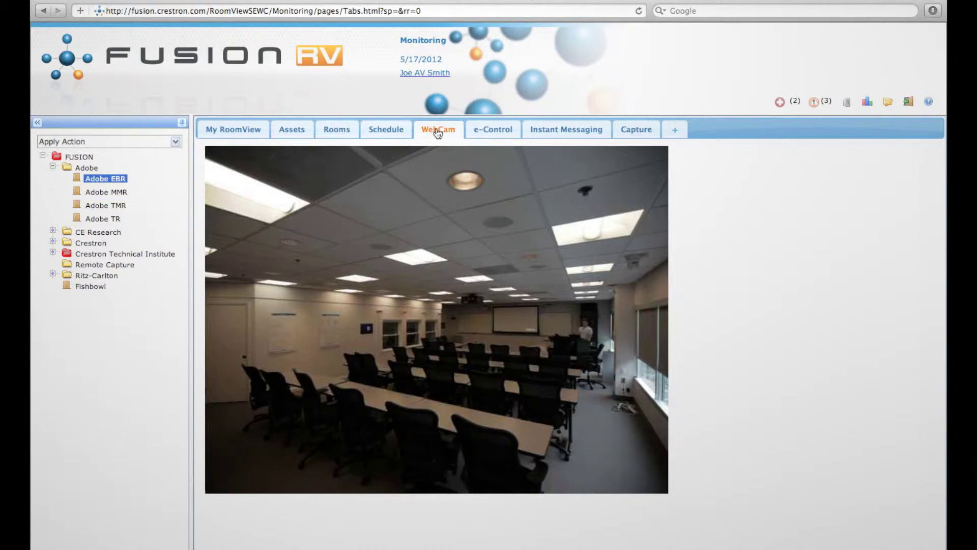
- Start a new calendar event, browse its System Power Off and On actions, and close it unsaved
{"action": "left_click", "coordinate": [386, 129]}
{"action": "scroll", "coordinate": [514, 296], "scroll_direction": "down", "scroll_amount": 5}
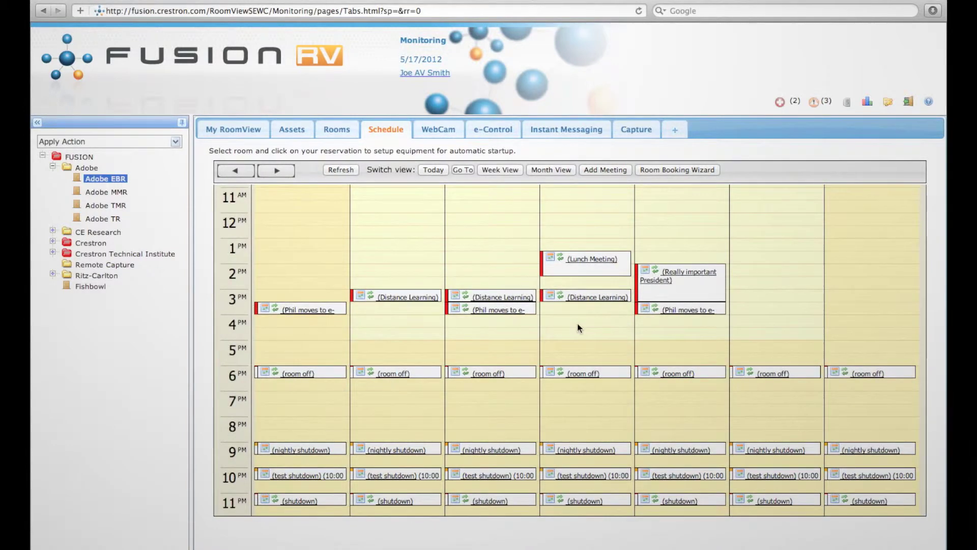
{"action": "double_click", "coordinate": [572, 337]}
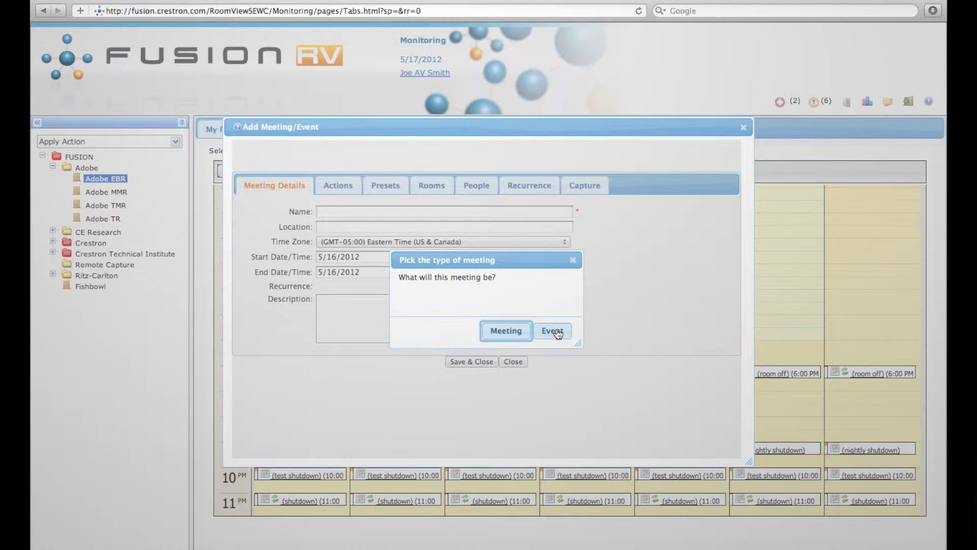
{"action": "left_click", "coordinate": [557, 334]}
{"action": "left_click", "coordinate": [353, 186]}
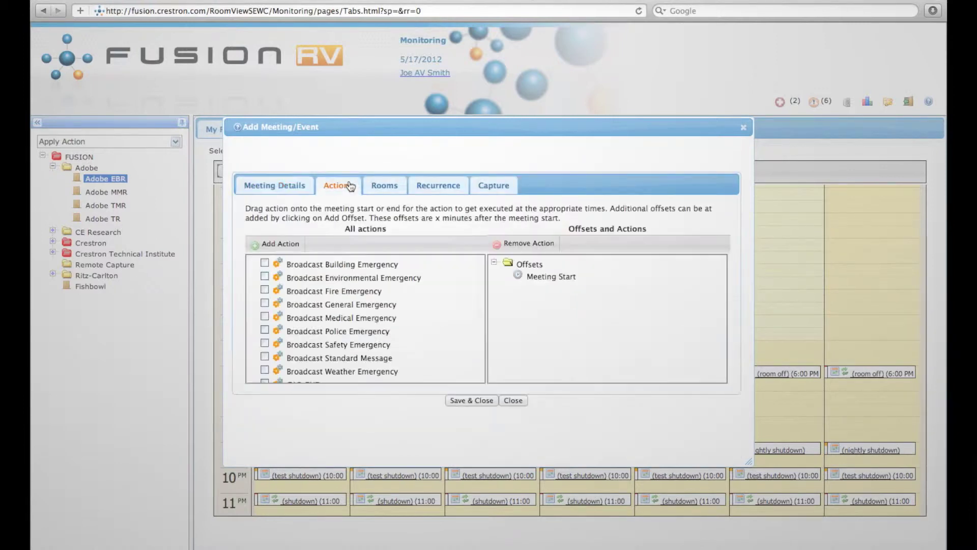
{"action": "scroll", "coordinate": [316, 288], "scroll_direction": "down", "scroll_amount": 3}
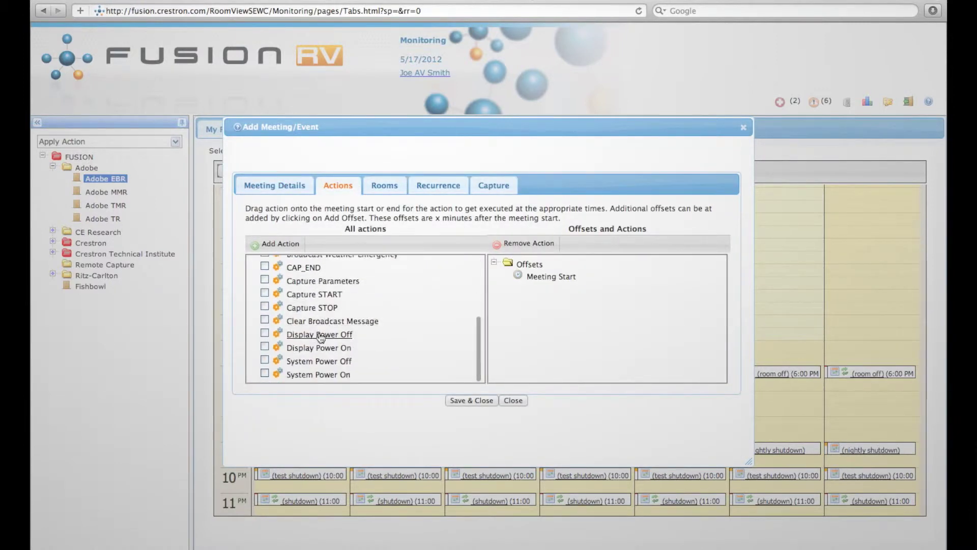
{"action": "left_click", "coordinate": [309, 362]}
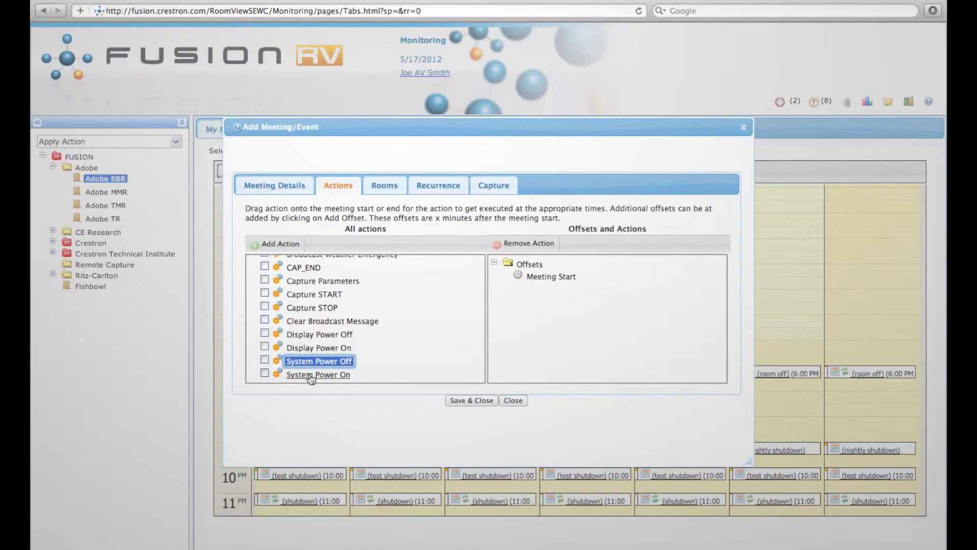
{"action": "left_click", "coordinate": [316, 375]}
{"action": "left_click", "coordinate": [510, 401]}
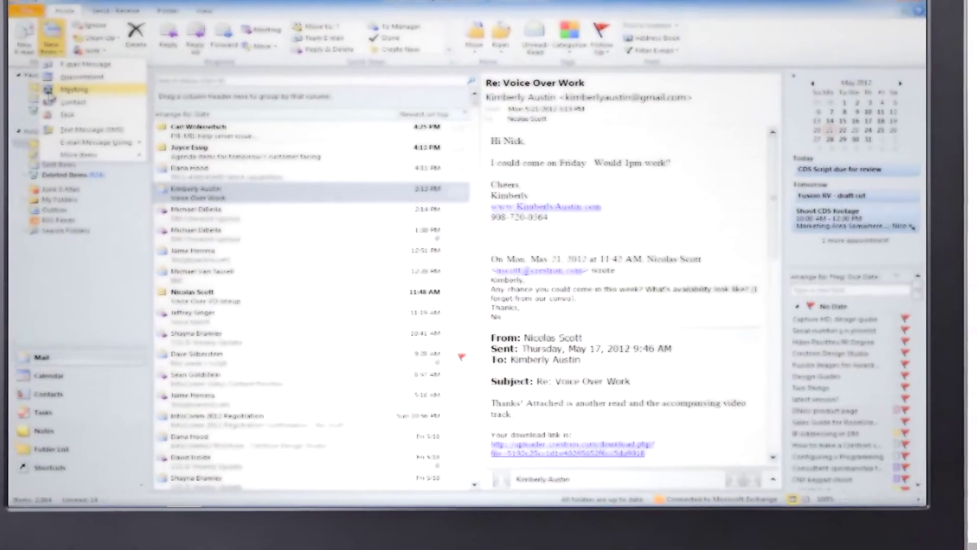
- Add video conference rooms for 6/13/2012 to the meeting via the RoomView room finder
{"action": "left_click", "coordinate": [147, 94]}
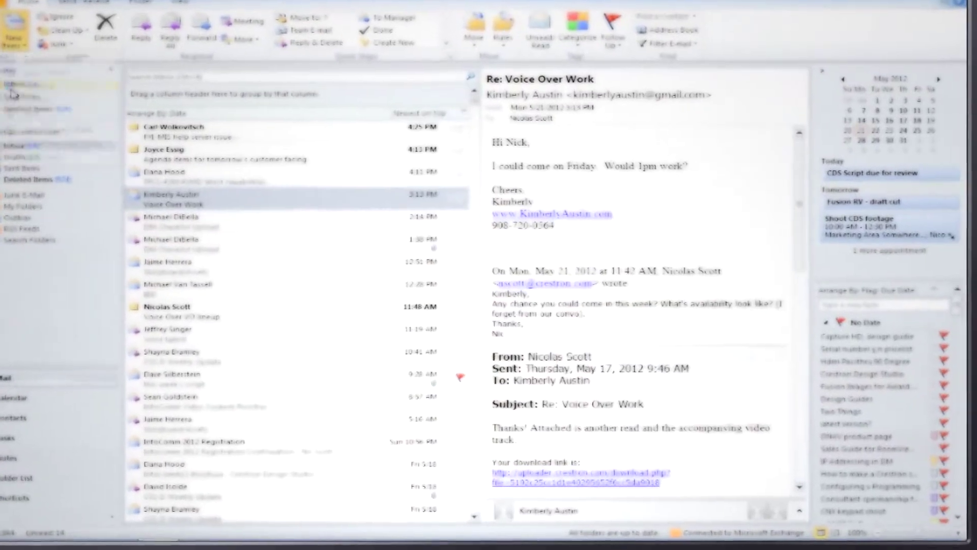
{"action": "left_click", "coordinate": [410, 102]}
{"action": "left_click", "coordinate": [335, 169]}
{"action": "left_click", "coordinate": [349, 234]}
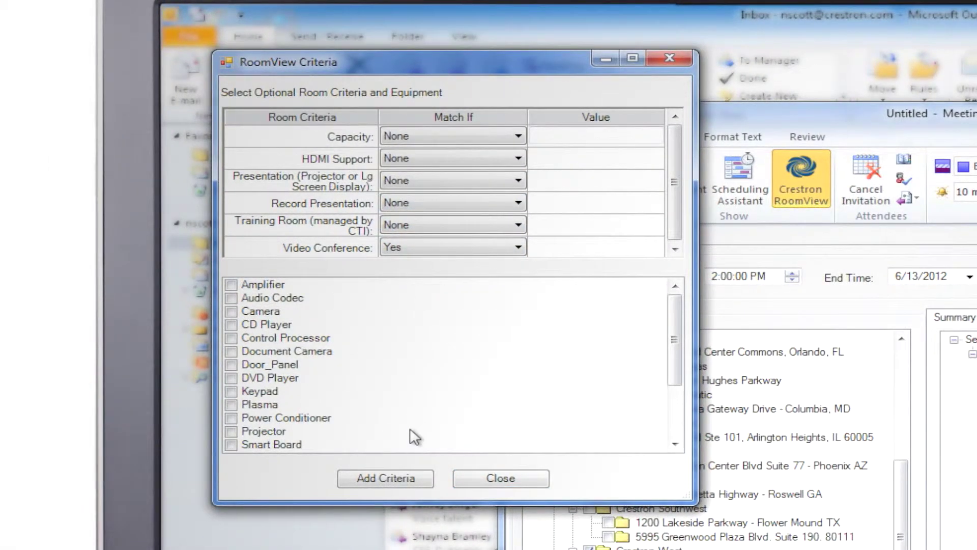
{"action": "left_click", "coordinate": [417, 477]}
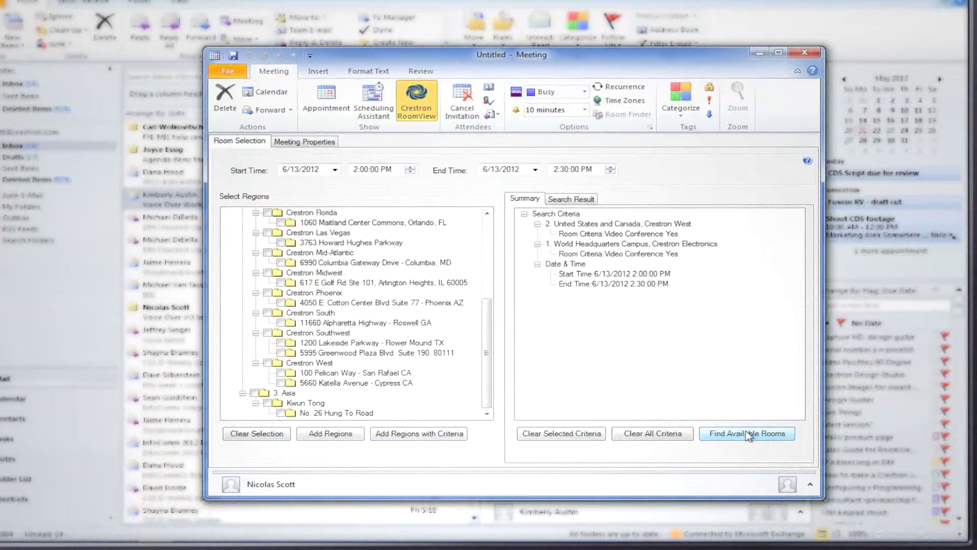
{"action": "left_click", "coordinate": [749, 434]}
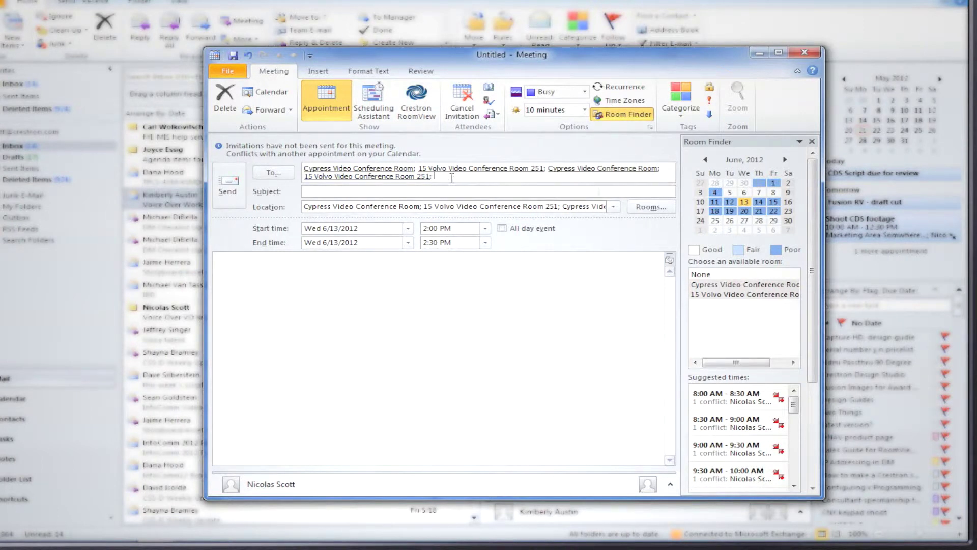
{"action": "type", "text": "Vincent Bruno; Dave Sell;"}
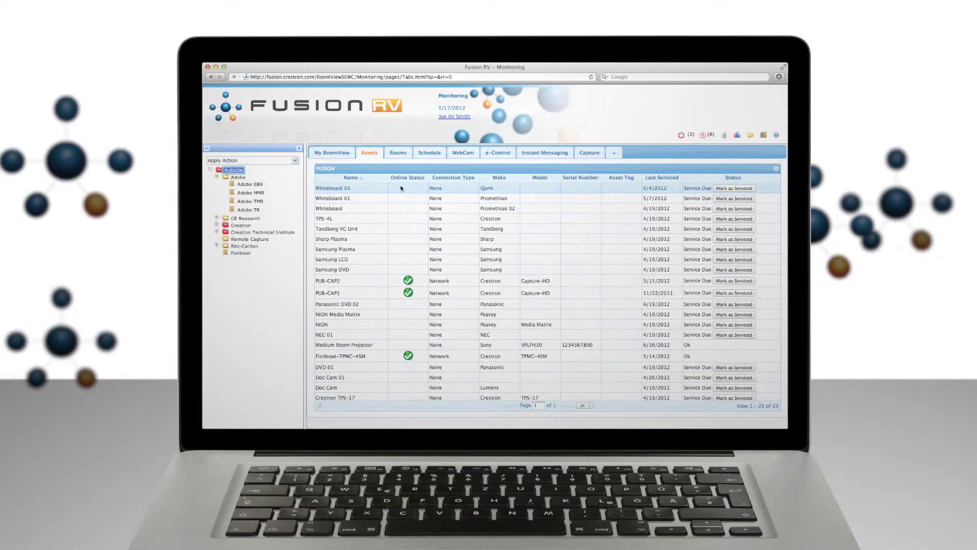
{"action": "scroll", "coordinate": [402, 196], "scroll_direction": "down", "scroll_amount": 5}
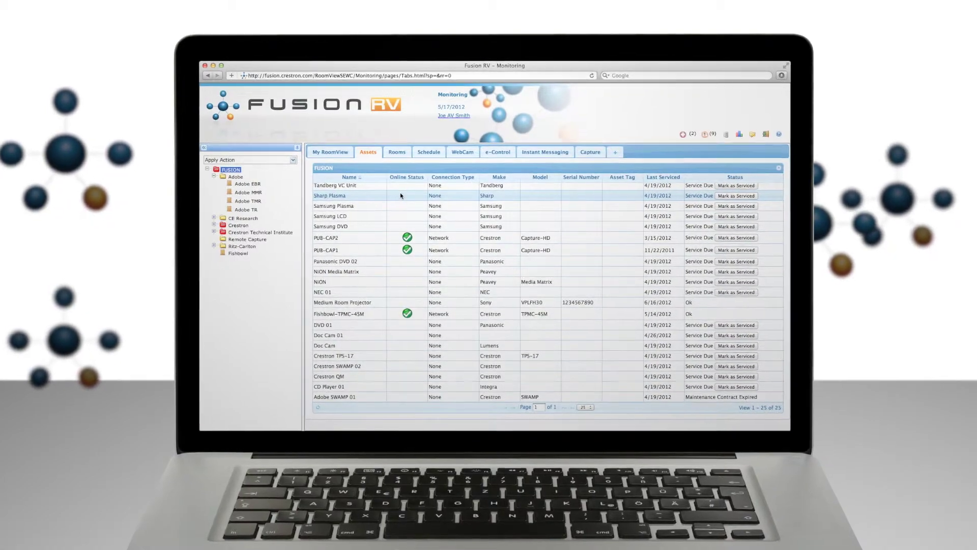
{"action": "scroll", "coordinate": [402, 197], "scroll_direction": "up", "scroll_amount": 2}
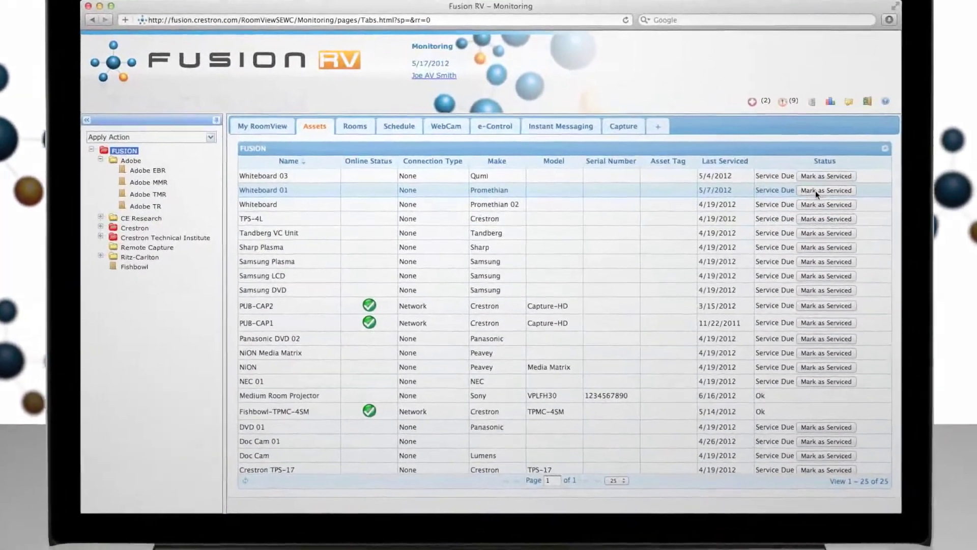
- Mark Whiteboard 01 as serviced and confirm, giving it last service 5/17/2012
{"action": "left_click", "coordinate": [798, 192]}
{"action": "left_click", "coordinate": [563, 318]}
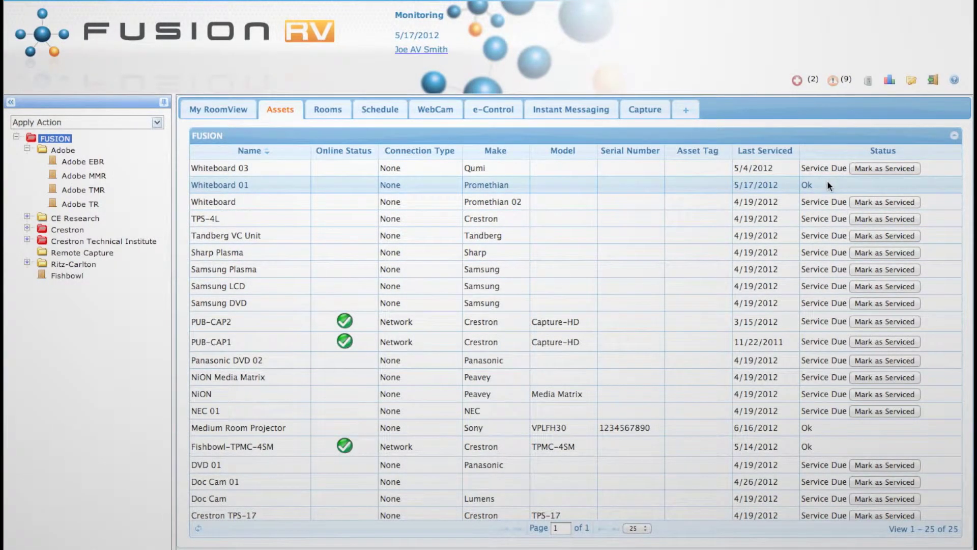
- Select Chicago Meeting Room under FUSION > Crestron > Crestron Midwest in Setup
{"action": "left_click", "coordinate": [911, 81]}
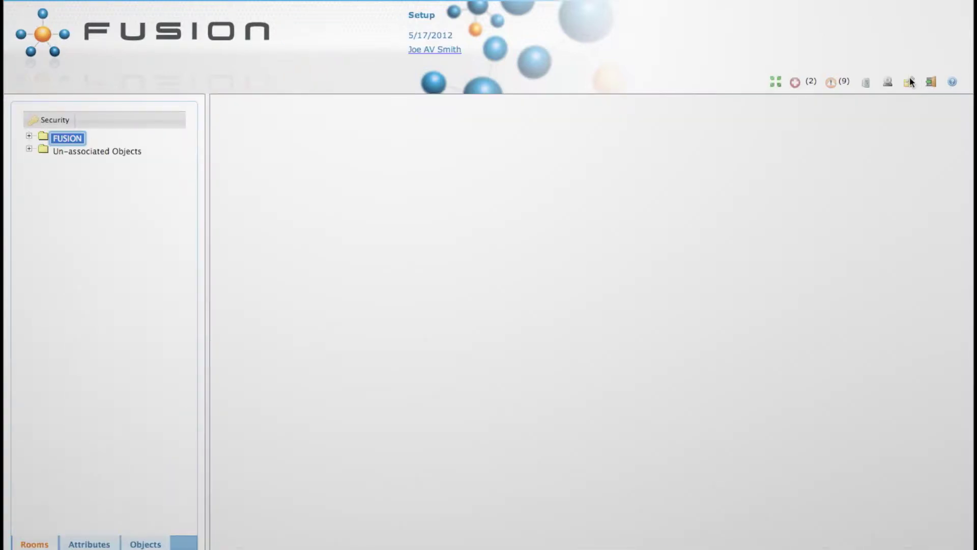
{"action": "left_click", "coordinate": [30, 136]}
{"action": "left_click", "coordinate": [41, 176]}
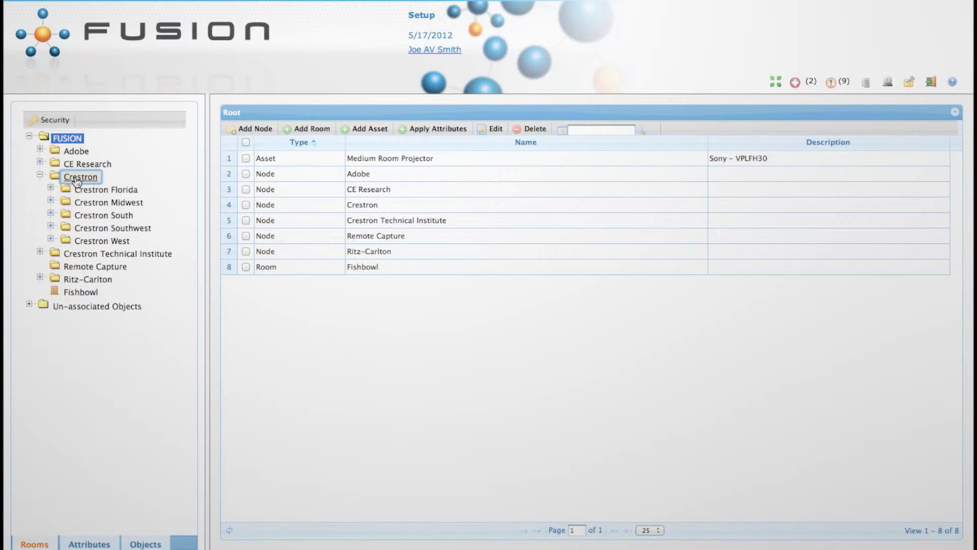
{"action": "left_click", "coordinate": [92, 202]}
{"action": "left_click", "coordinate": [51, 203]}
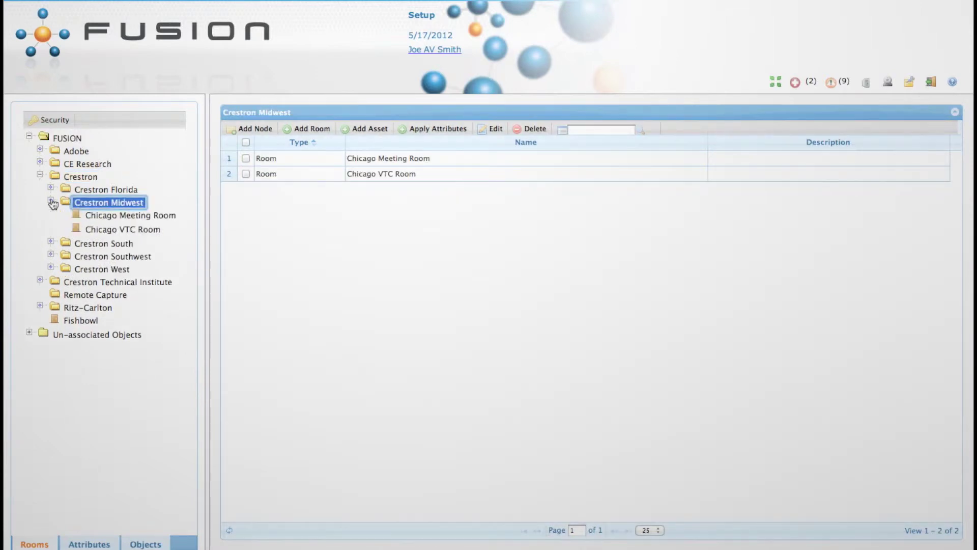
{"action": "left_click", "coordinate": [102, 219]}
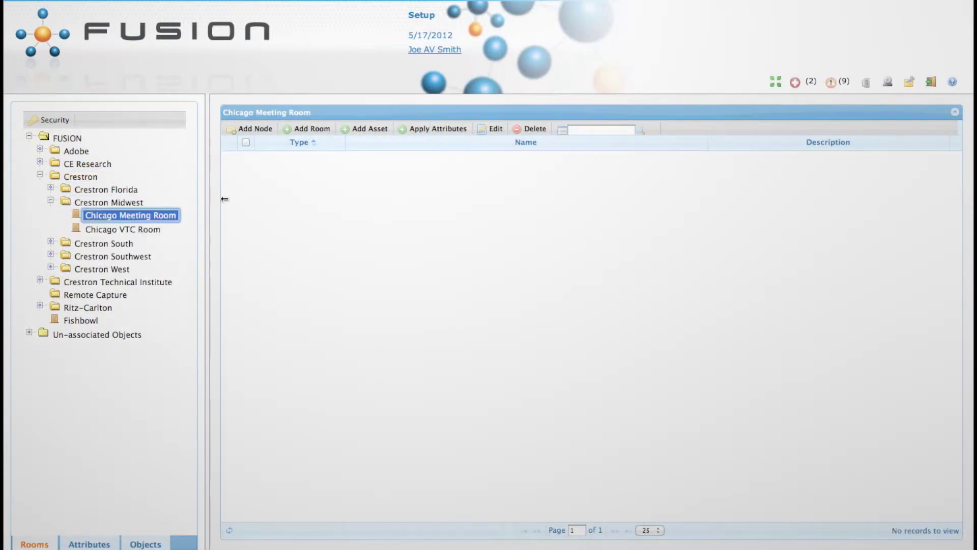
- Add a Sony VPLCW255 projector 'Projector Type 2' with serial number, no connection type and IP
{"action": "left_click", "coordinate": [362, 130]}
{"action": "type", "text": "ype 2"}
{"action": "key", "text": "Tab"}
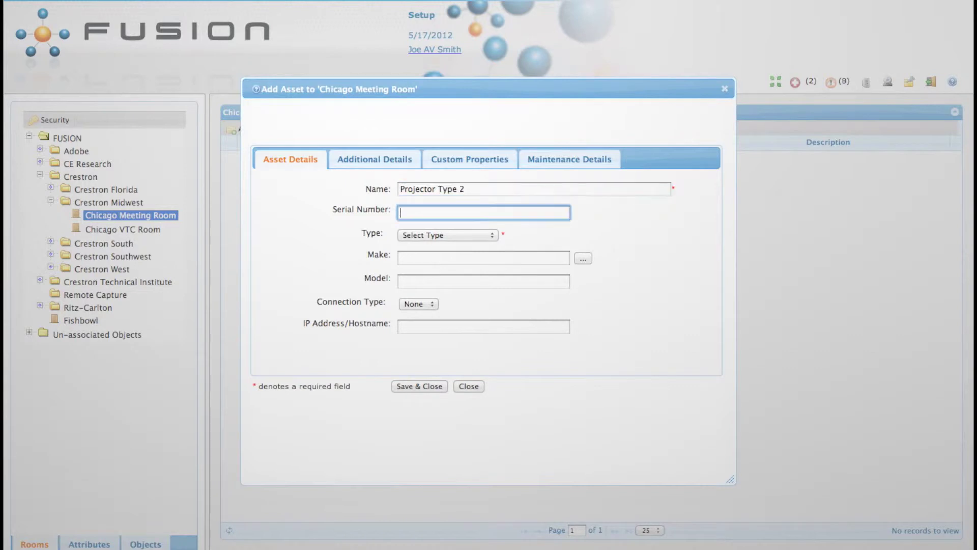
{"action": "type", "text": "1239458"}
{"action": "key", "text": "Tab"}
{"action": "key", "text": "space"}
{"action": "key", "text": "Down"}
{"action": "key", "text": "Return"}
{"action": "key", "text": "Tab"}
{"action": "type", "text": "Sony"}
{"action": "key", "text": "Tab"}
{"action": "type", "text": "V"}
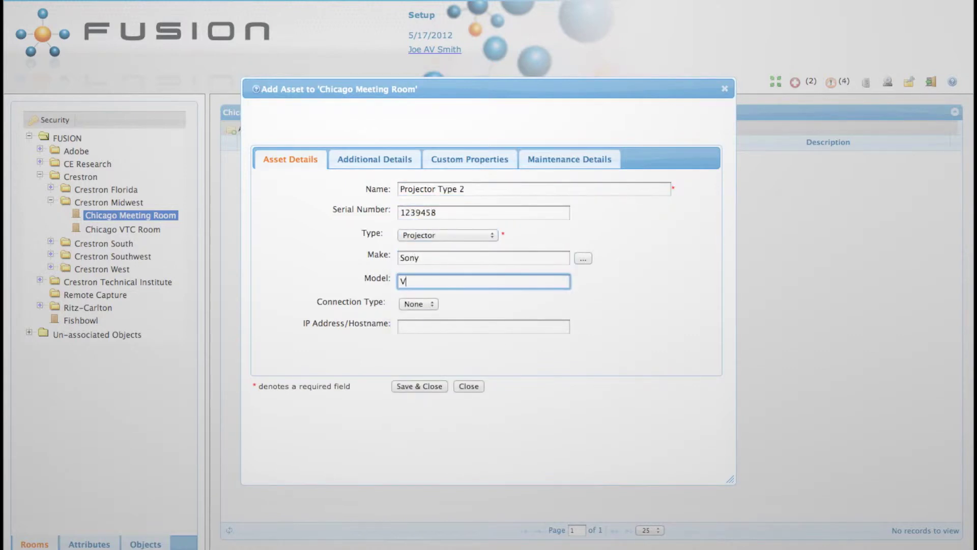
{"action": "type", "text": "PLCW255"}
{"action": "key", "text": "Tab"}
{"action": "key", "text": "space"}
{"action": "key", "text": "Return"}
{"action": "key", "text": "Tab"}
{"action": "type", "text": "192.168"}
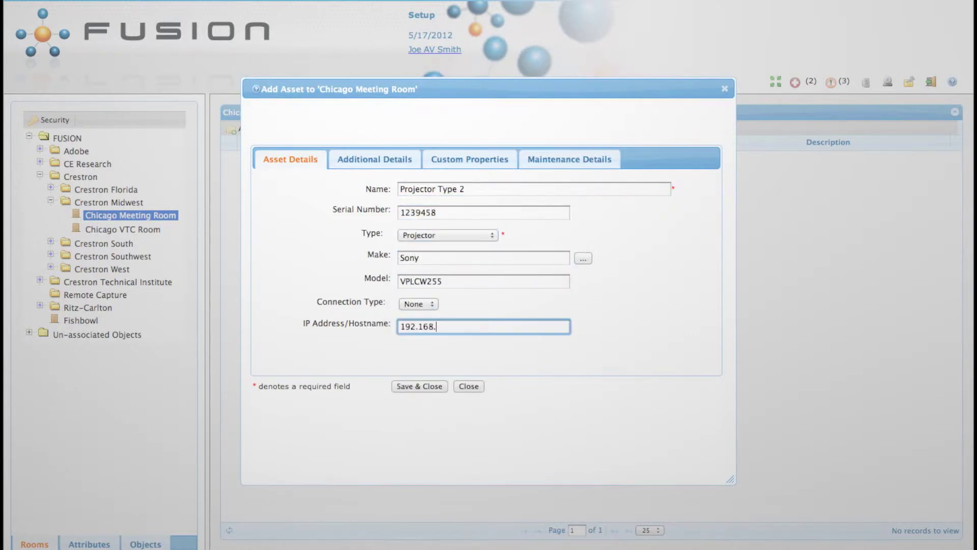
{"action": "type", "text": ".25.16"}
- Give the projector a 4-year lifespan, purchase 06/14/2012, warranty to 06/14/2015, tag and MAC
{"action": "left_click", "coordinate": [357, 160]}
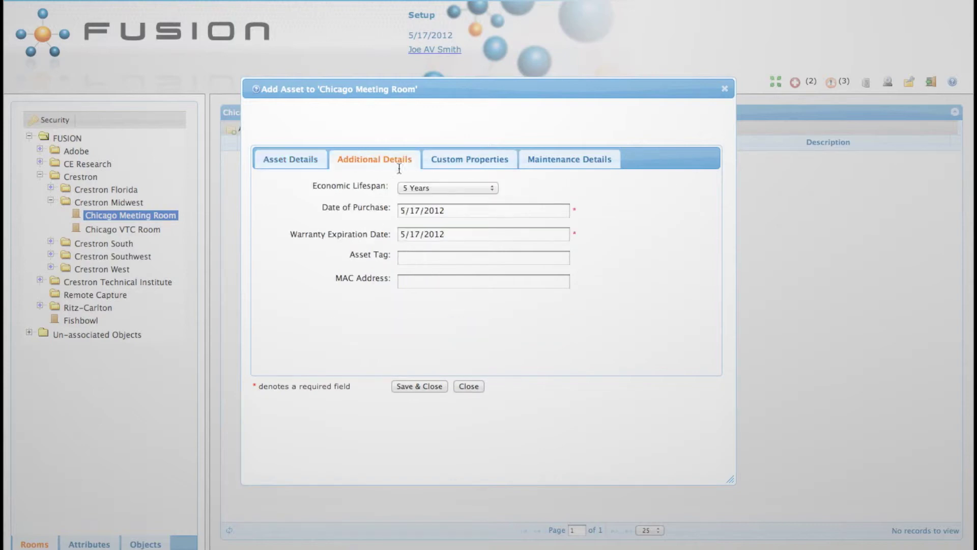
{"action": "left_click", "coordinate": [429, 187]}
{"action": "left_click", "coordinate": [420, 178]}
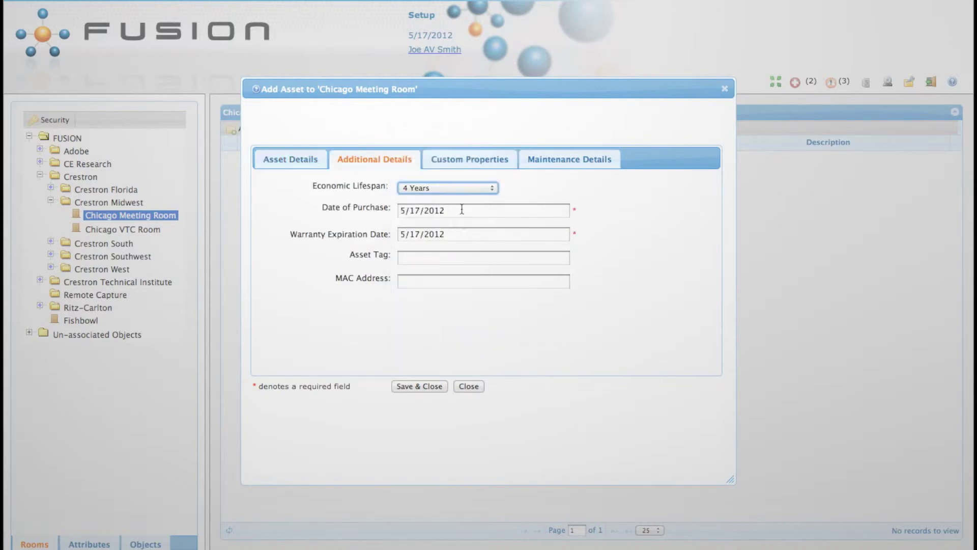
{"action": "left_click", "coordinate": [462, 210]}
{"action": "left_click", "coordinate": [527, 229]}
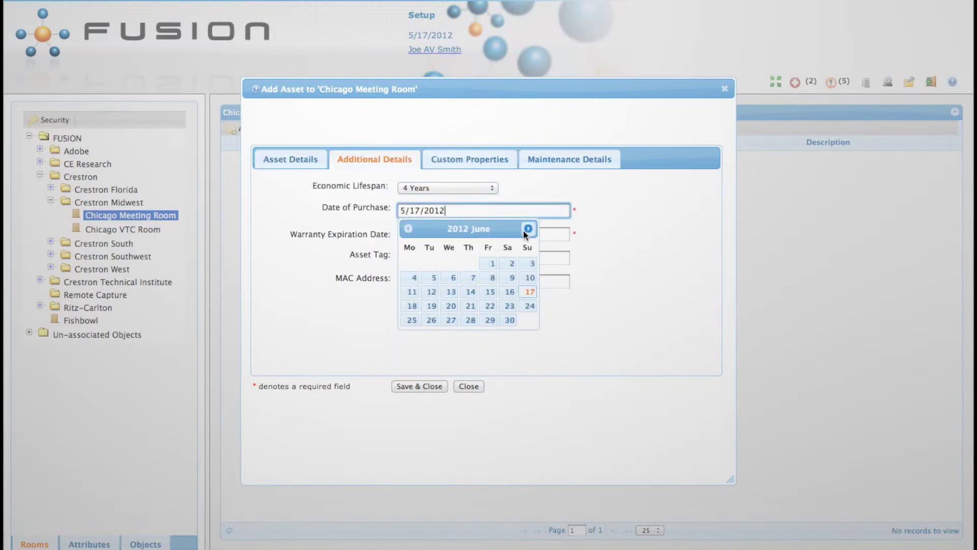
{"action": "left_click", "coordinate": [471, 292]}
{"action": "left_click", "coordinate": [441, 235]}
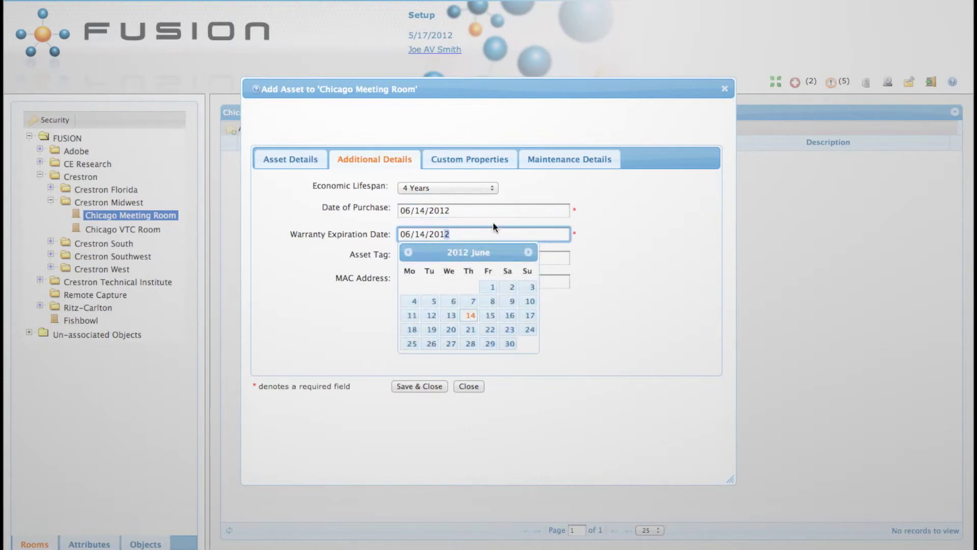
{"action": "type", "text": "5"}
{"action": "key", "text": "Tab"}
{"action": "type", "text": "SON14536"}
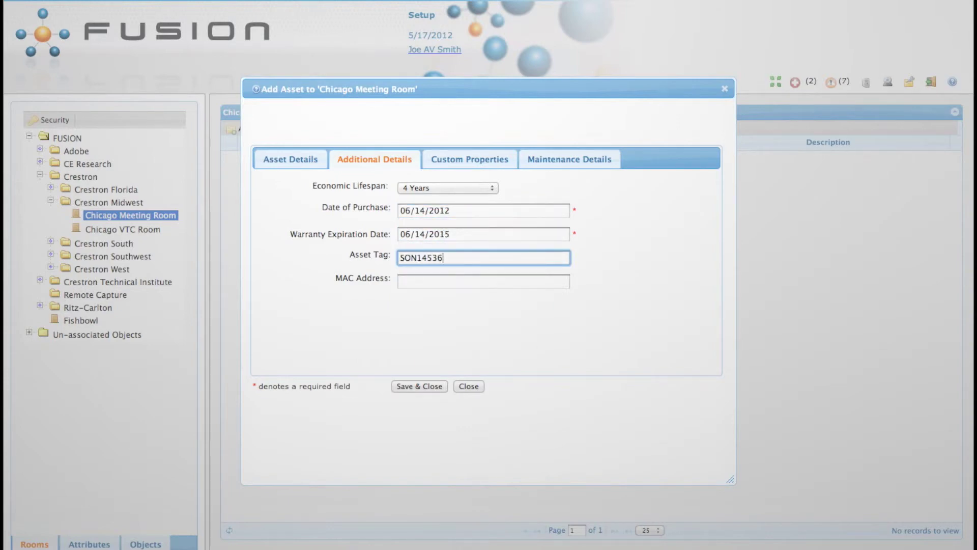
{"action": "left_click", "coordinate": [514, 279]}
{"action": "type", "text": "3c:07:54:7a:d0:7b"}
{"action": "left_click", "coordinate": [522, 362]}
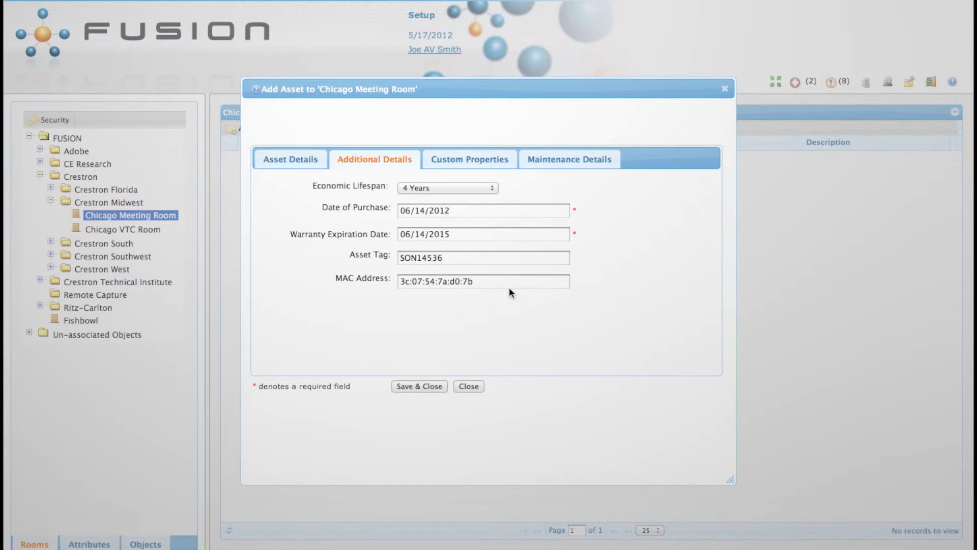
- Set Acme maintenance with service interval 3 and last service 06/14/2012, then save the asset
{"action": "left_click", "coordinate": [591, 158]}
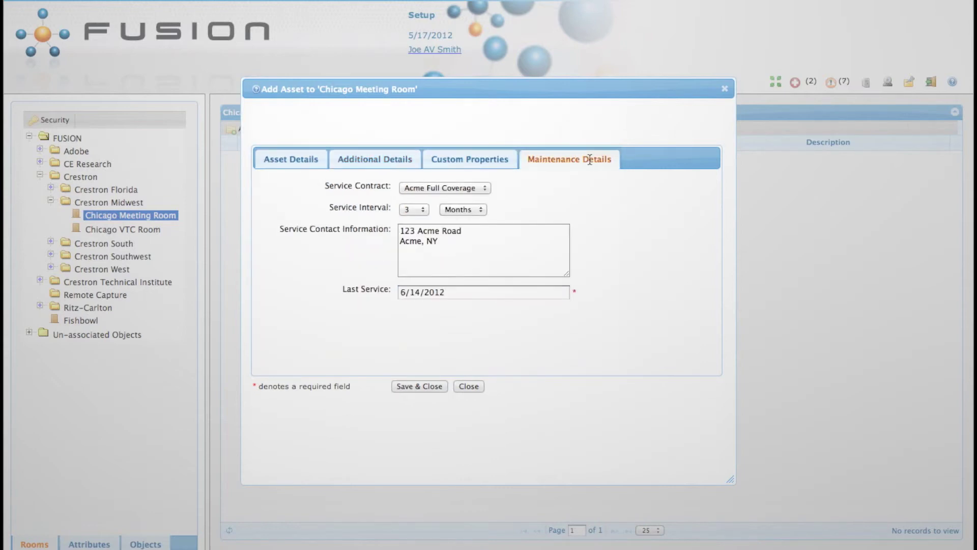
{"action": "left_click", "coordinate": [414, 209]}
{"action": "left_click", "coordinate": [420, 230]}
{"action": "key", "text": "Tab"}
{"action": "left_click", "coordinate": [446, 294]}
{"action": "left_click", "coordinate": [524, 307]}
{"action": "left_click", "coordinate": [486, 371]}
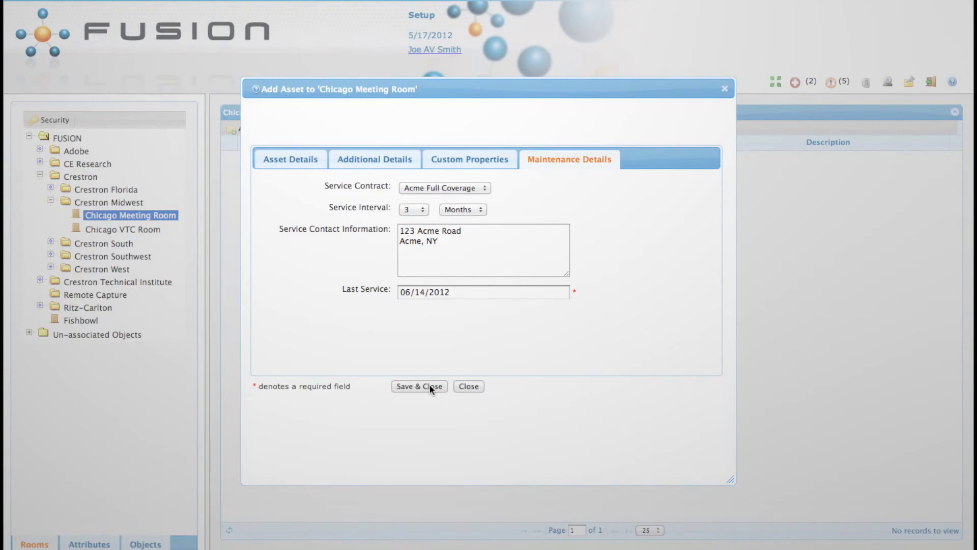
{"action": "left_click", "coordinate": [432, 387]}
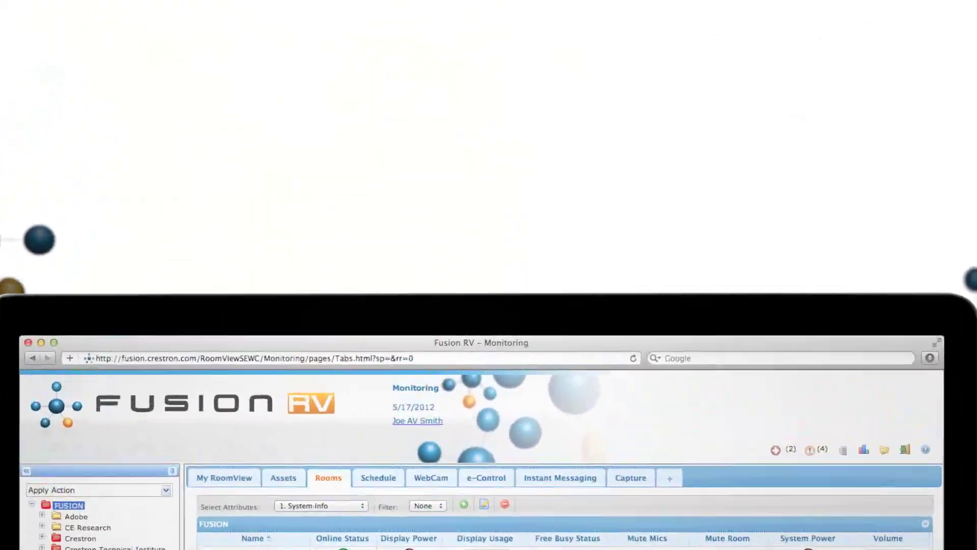